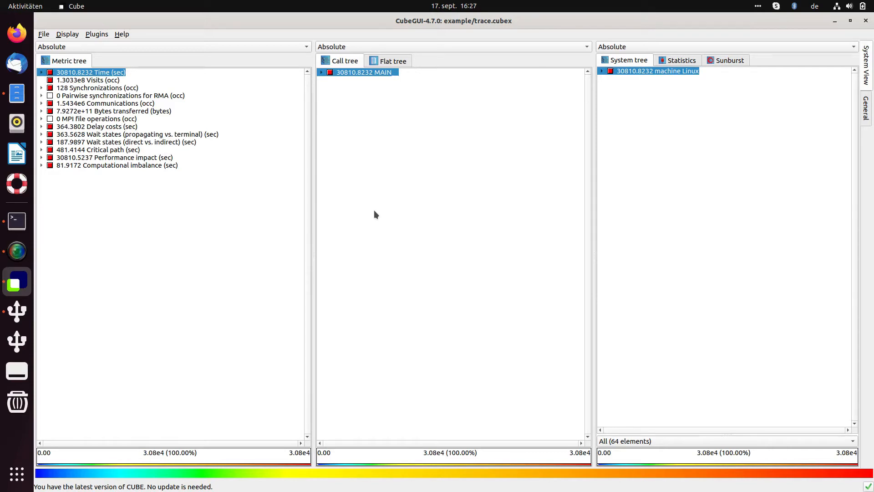
Step: Open the regular expression search bars of the call tree and the metric tree, and close both again
key(ctrl+f)
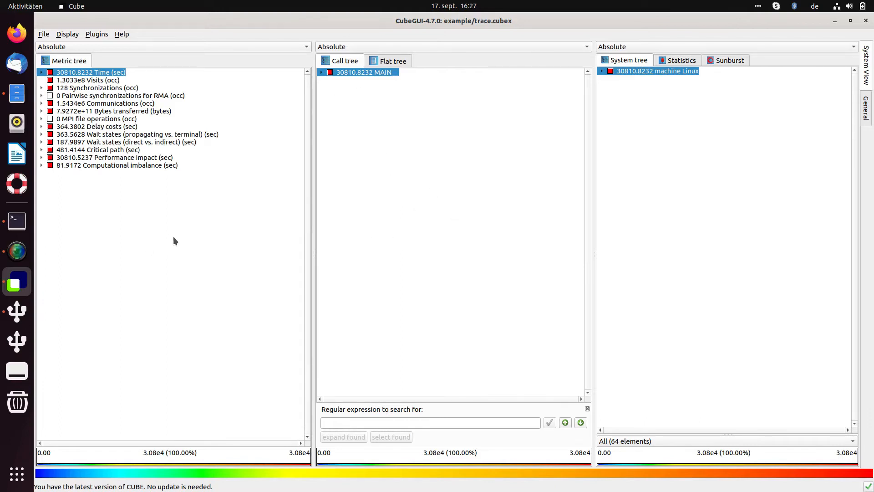
key(ctrl+f)
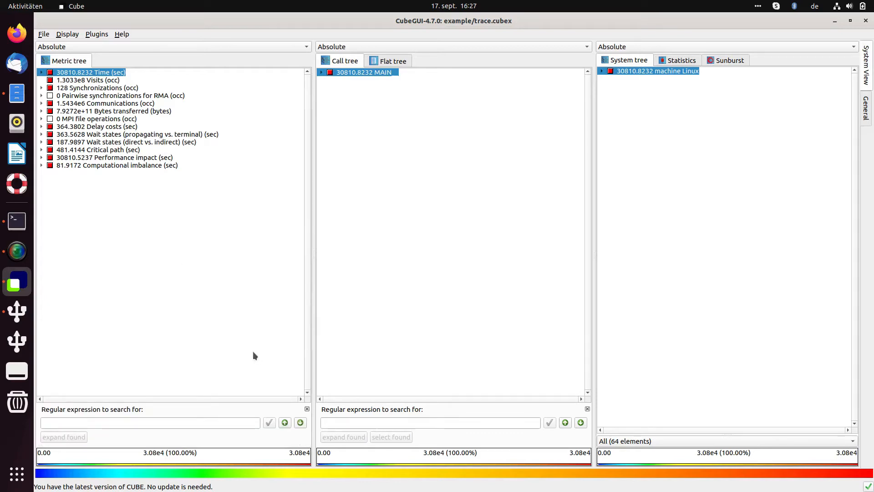
click(307, 408)
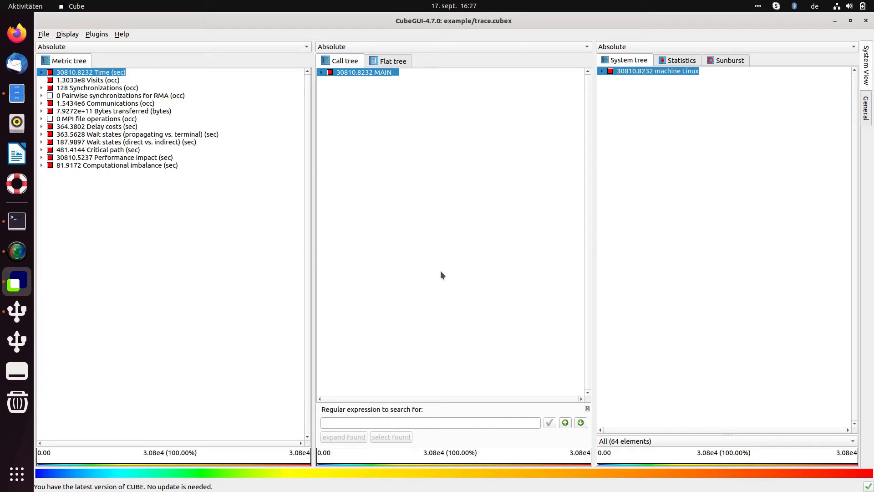
click(587, 409)
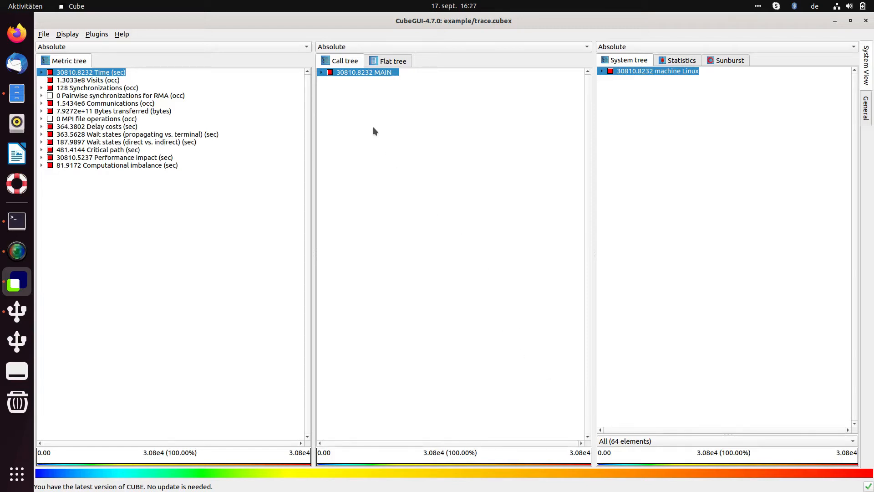
Step: Open the item search for the call tree and expand the MAIN node
right_click(375, 152)
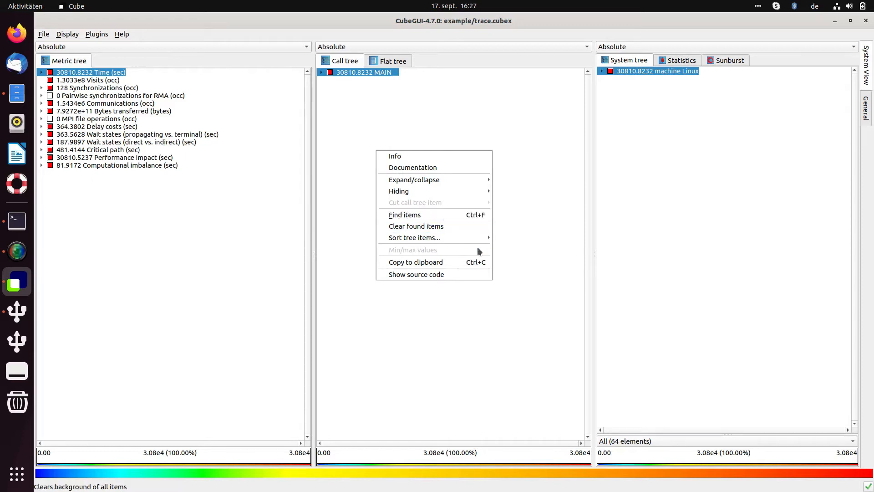
click(480, 215)
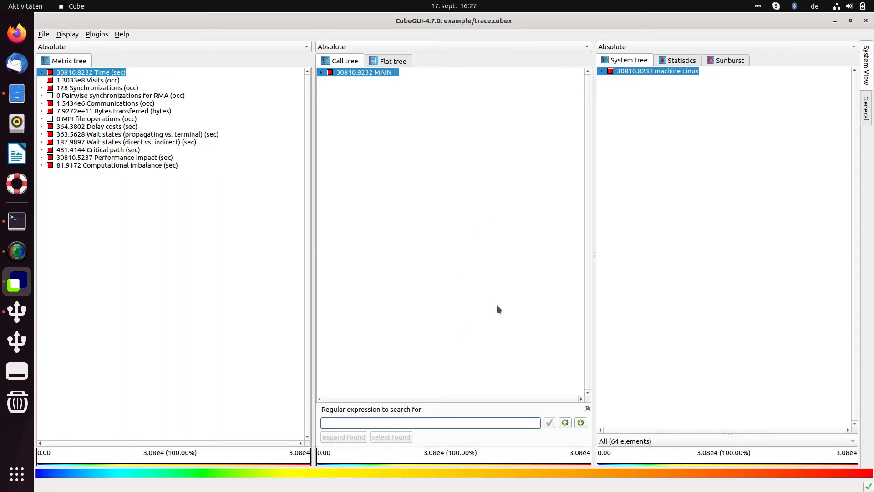
click(321, 73)
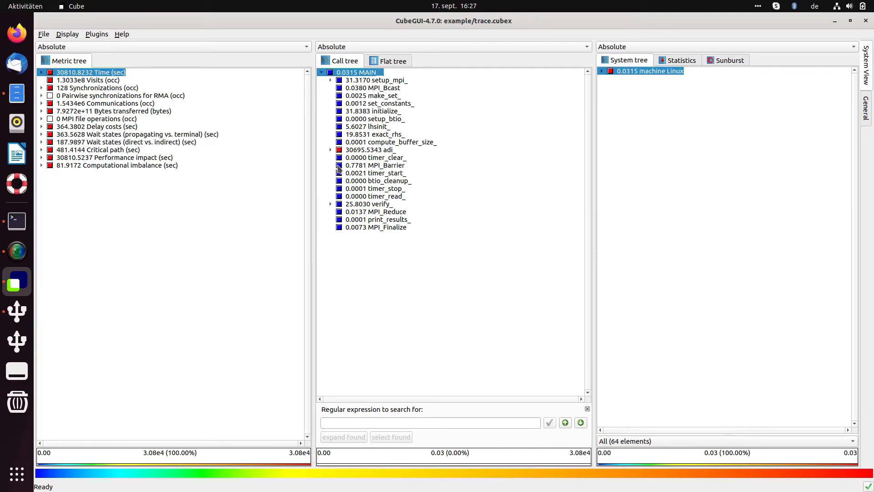
Step: Call up Find items from the empty area of the call tree and close its search bar
right_click(362, 264)
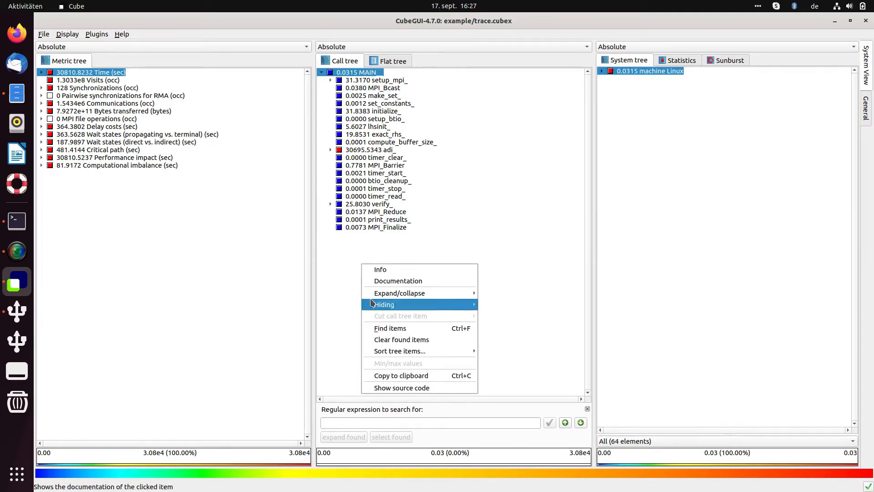
click(384, 327)
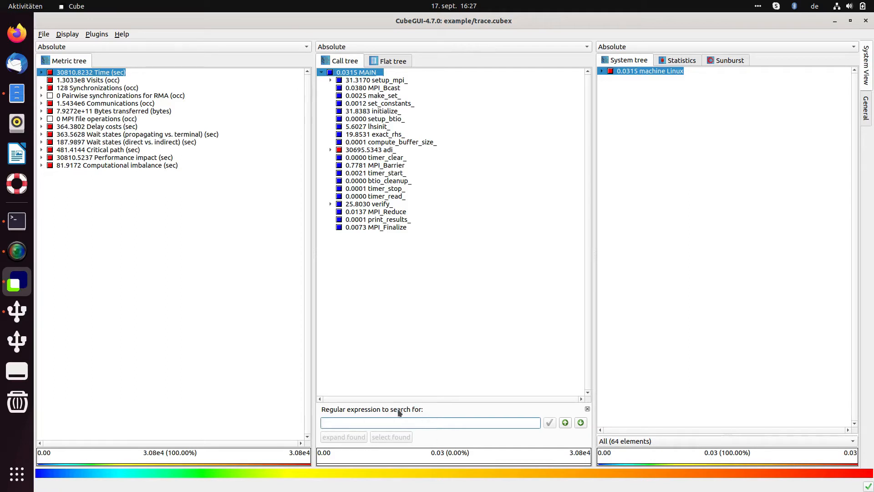
click(587, 408)
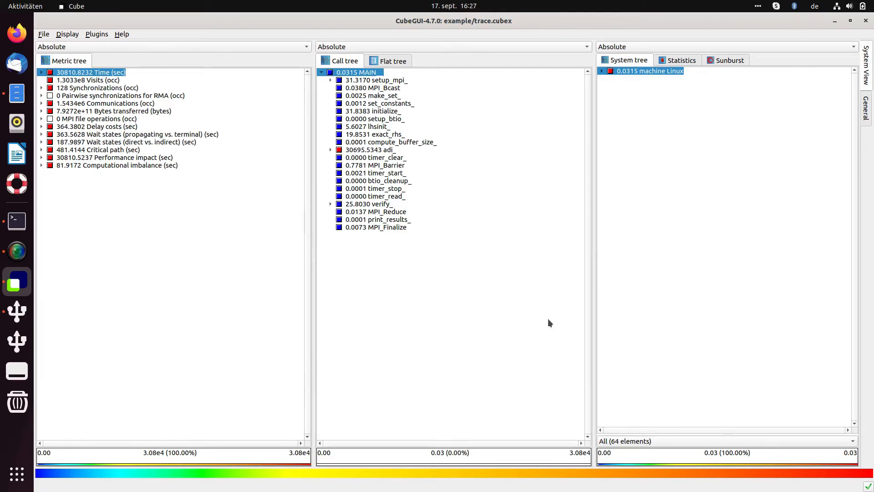
Step: Start Find items from the verify_ entry in the call tree and run the search for ^verify_$
right_click(374, 206)
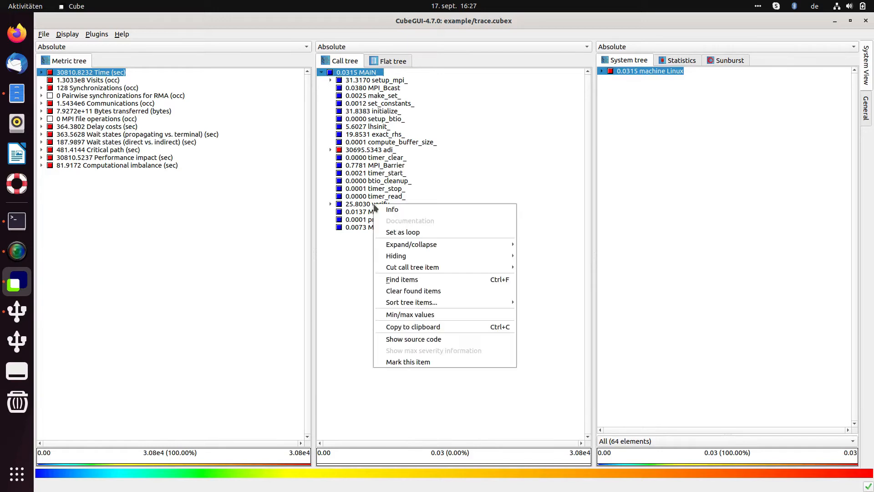
click(409, 280)
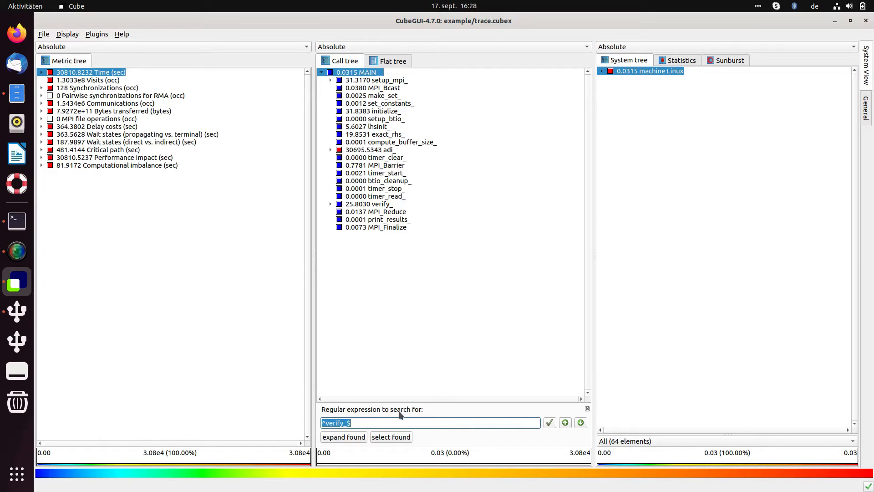
click(342, 423)
double_click(325, 423)
click(354, 423)
key(Return)
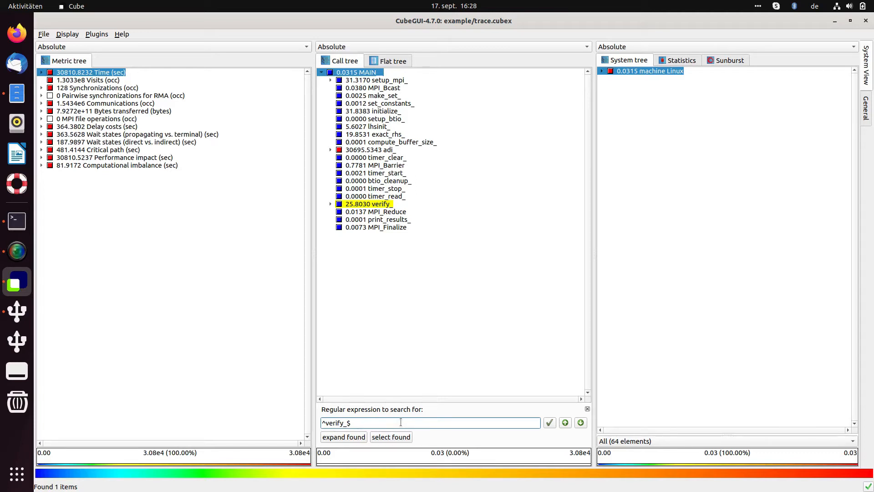
Step: Change the call tree search expression to ^verif.*$ and choose the suggested verify_ item
key(BackSpace)
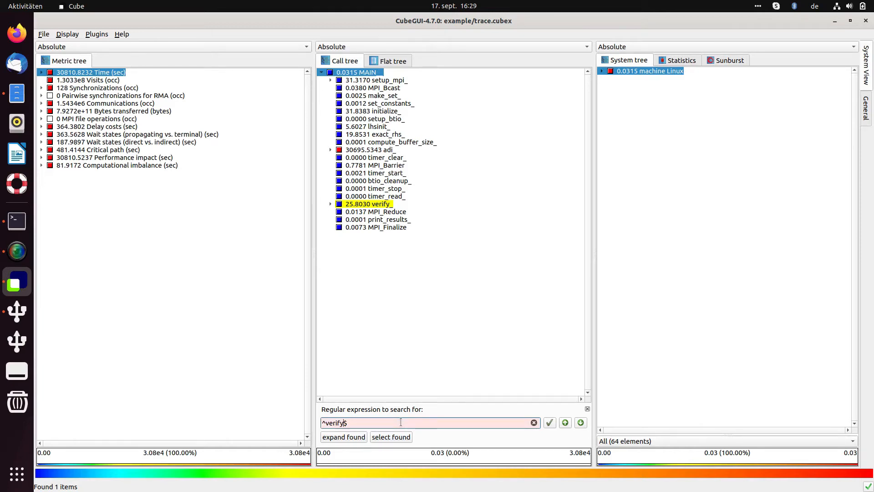
key(BackSpace)
text(.*)
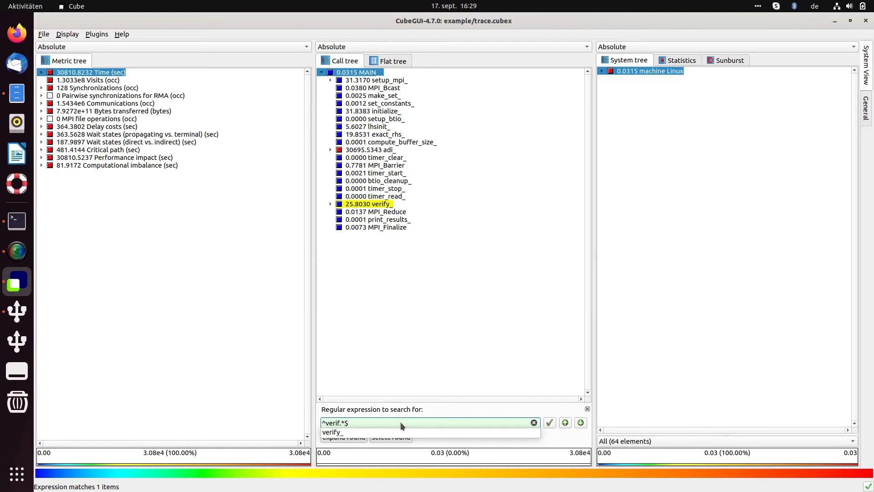
key(Down)
key(Return)
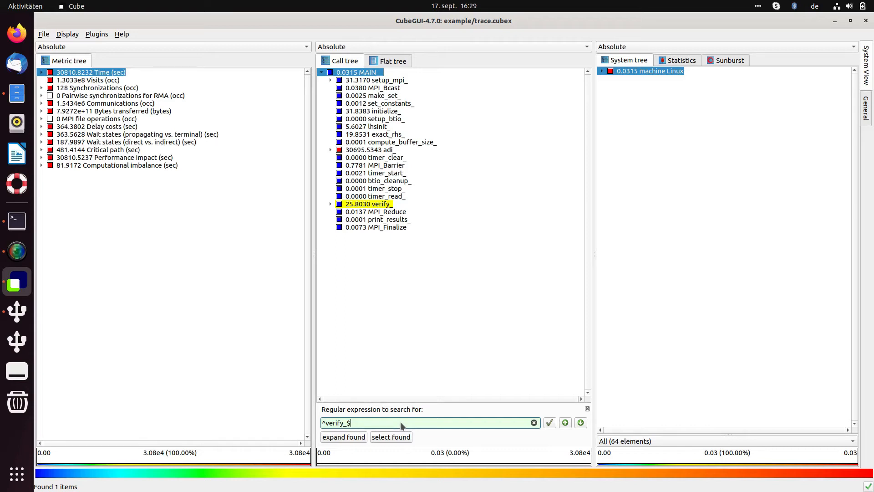
Step: Replace the search expression with ^time and search for the suggested timer_read_ item
key(BackSpace)
key(BackSpace)
key(BackSpace)
key(BackSpace)
key(BackSpace)
key(BackSpace)
key(BackSpace)
key(BackSpace)
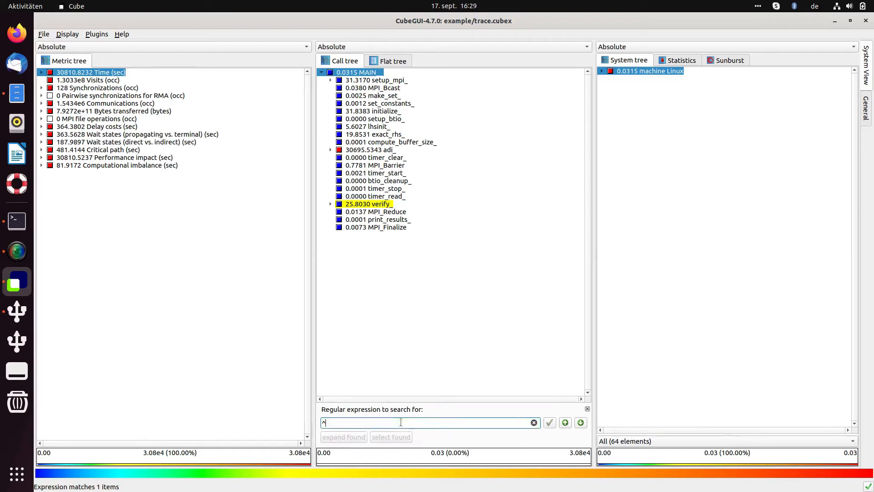
text(time)
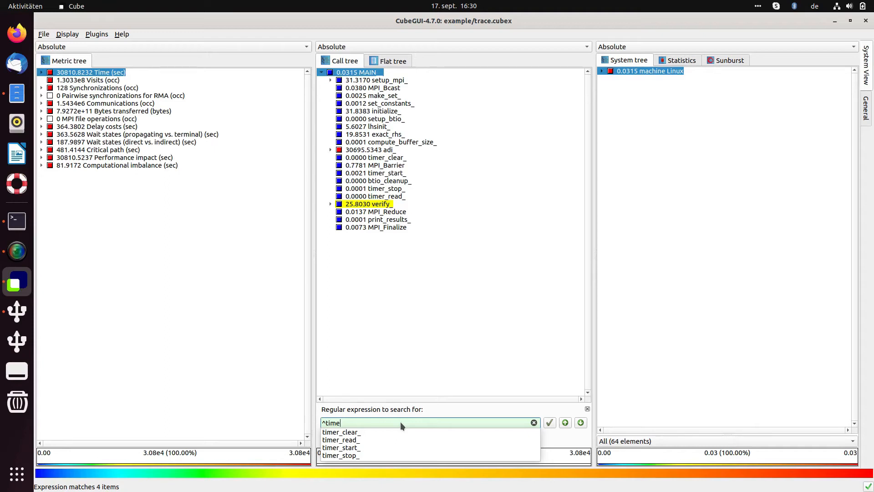
key(Down)
key(Down)
key(Down)
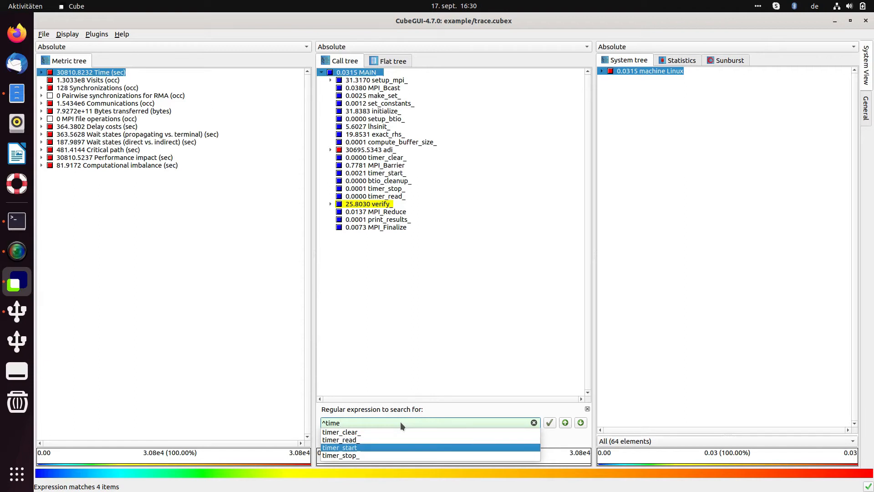
key(Up)
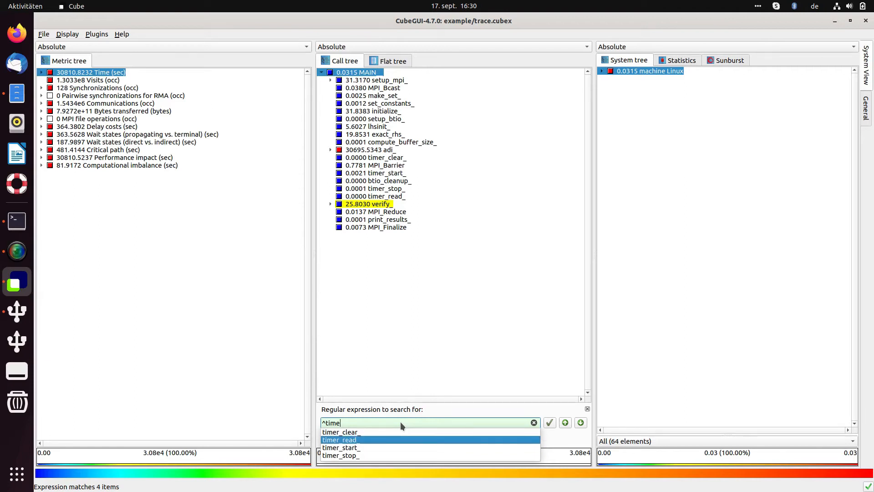
key(Return)
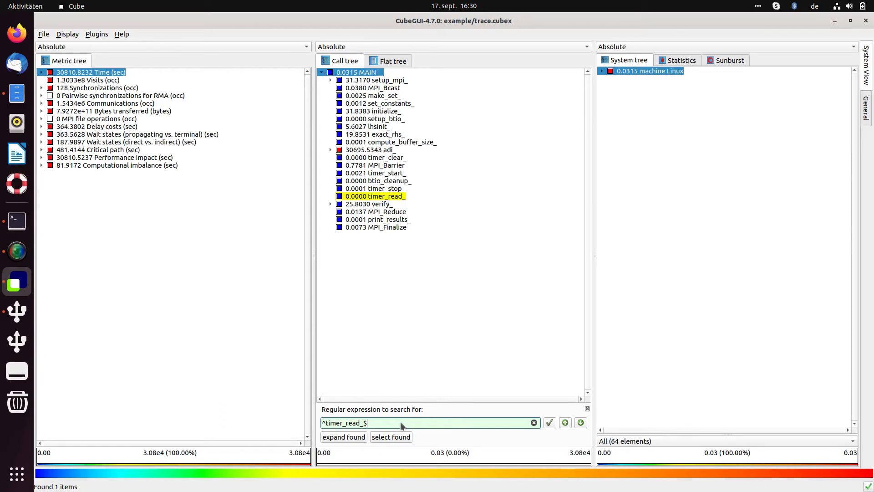
Step: Search the call tree for all items matching ^timer_.*$ and clear the highlighting of the found items
key(BackSpace)
key(BackSpace)
key(BackSpace)
key(BackSpace)
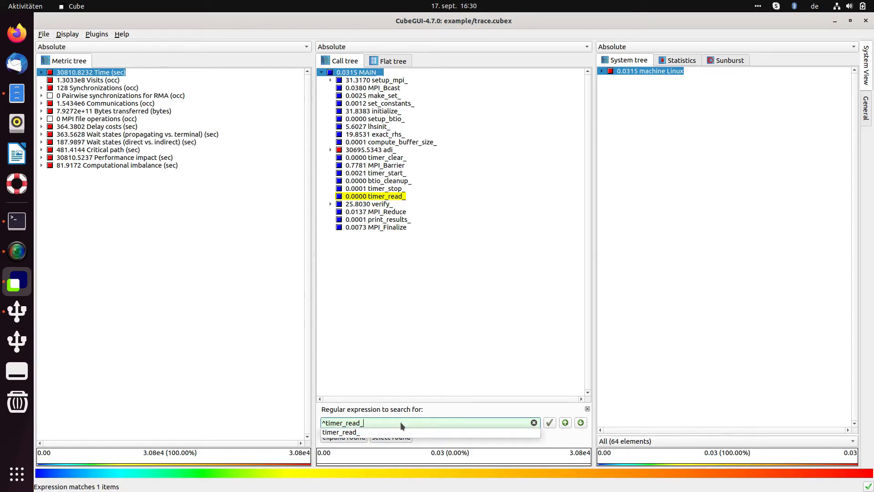
key(BackSpace)
key(BackSpace)
key(BackSpace)
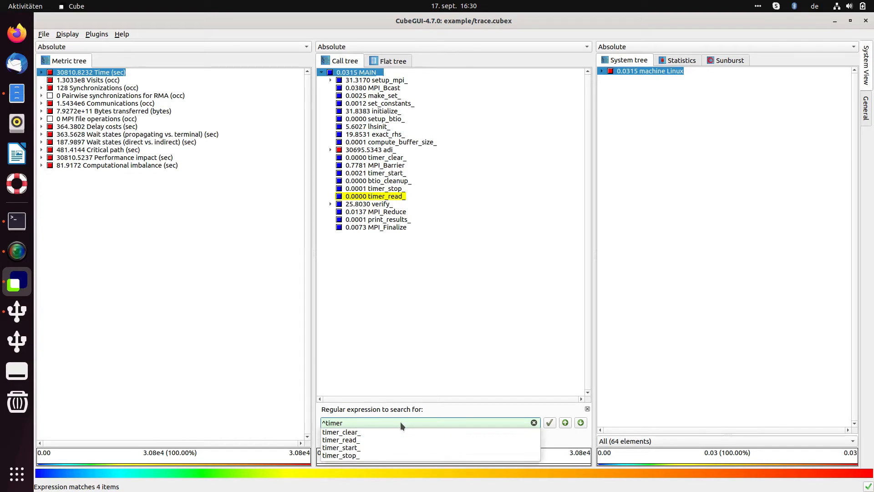
text(_.*$)
key(Return)
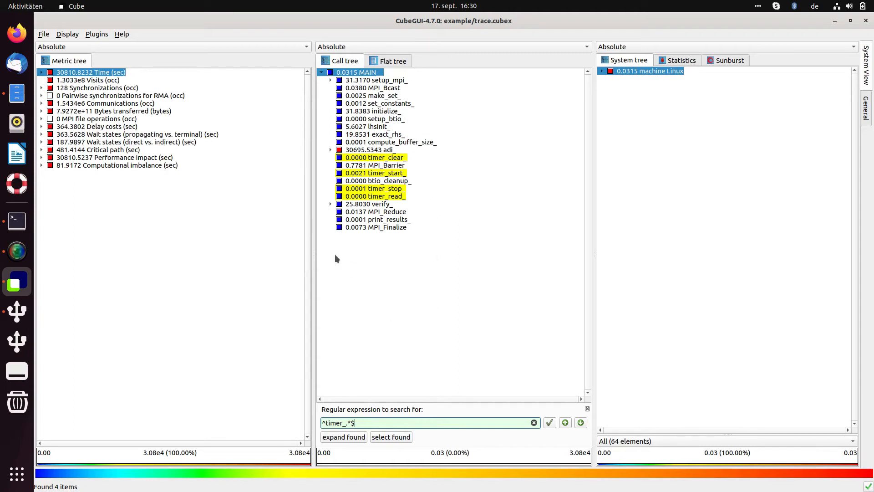
right_click(380, 247)
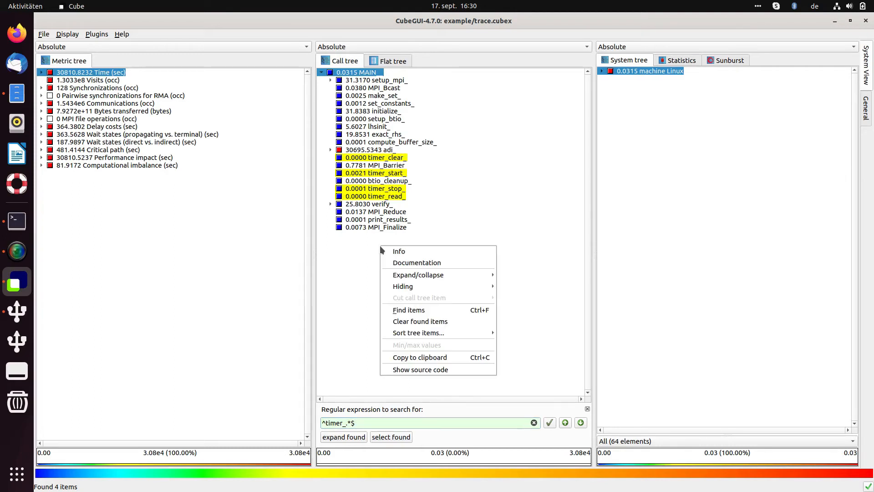
click(421, 322)
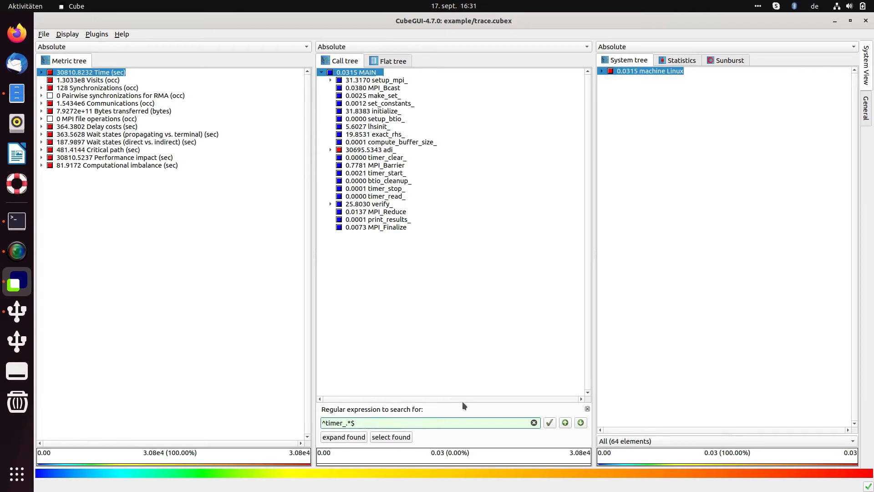
Step: Replace the call tree search expression with MPI to list the matching function names
key(BackSpace)
key(BackSpace)
key(BackSpace)
key(BackSpace)
key(BackSpace)
key(BackSpace)
key(BackSpace)
key(BackSpace)
key(BackSpace)
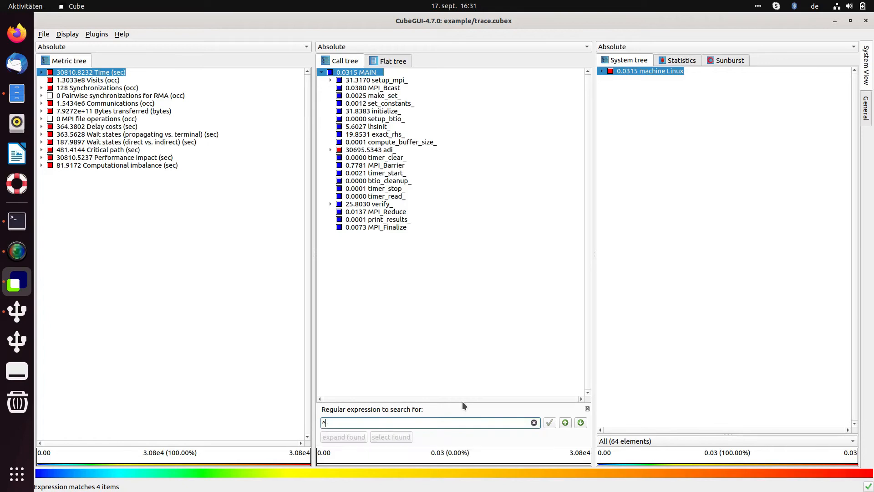
text(MP)
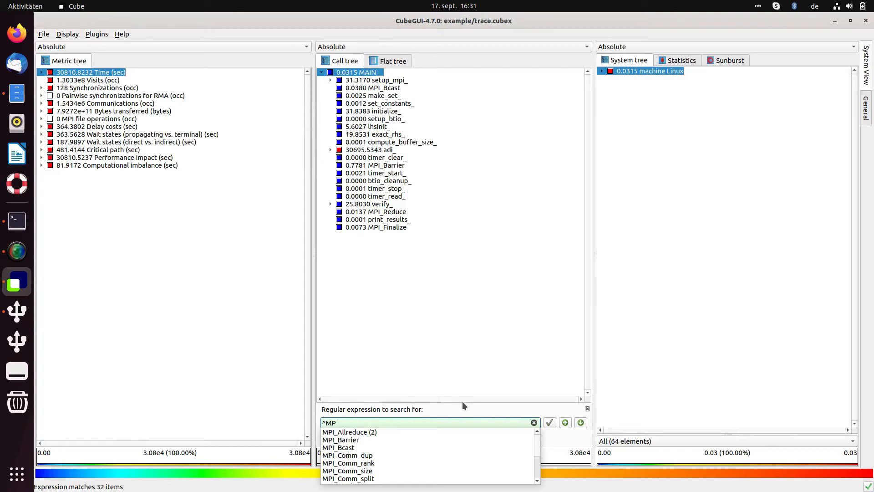
key(BackSpace)
key(BackSpace)
key(BackSpace)
text(MP)
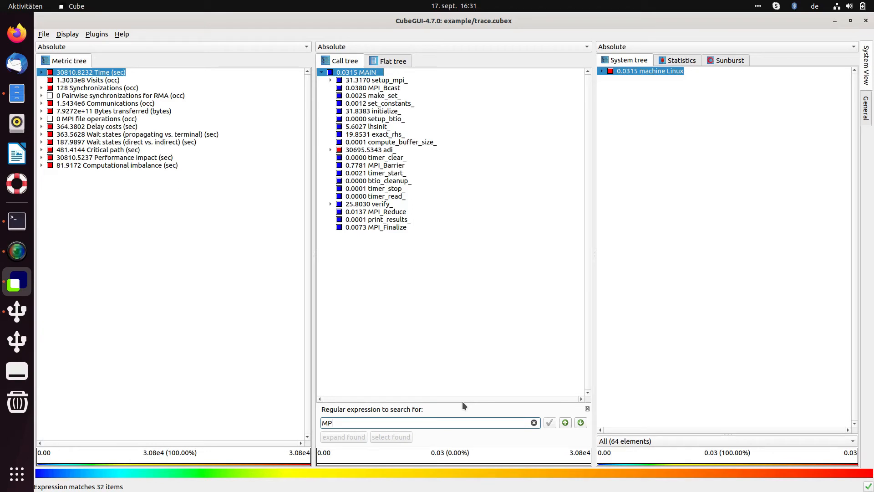
text(U)
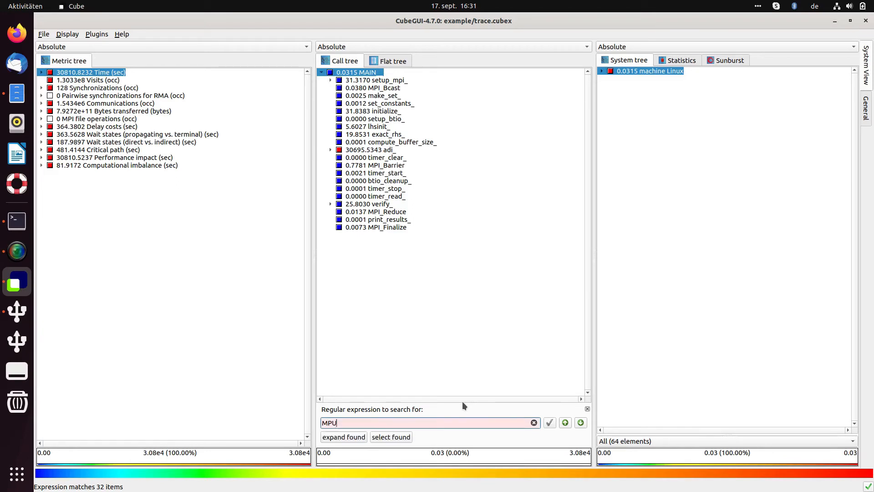
key(BackSpace)
text(I)
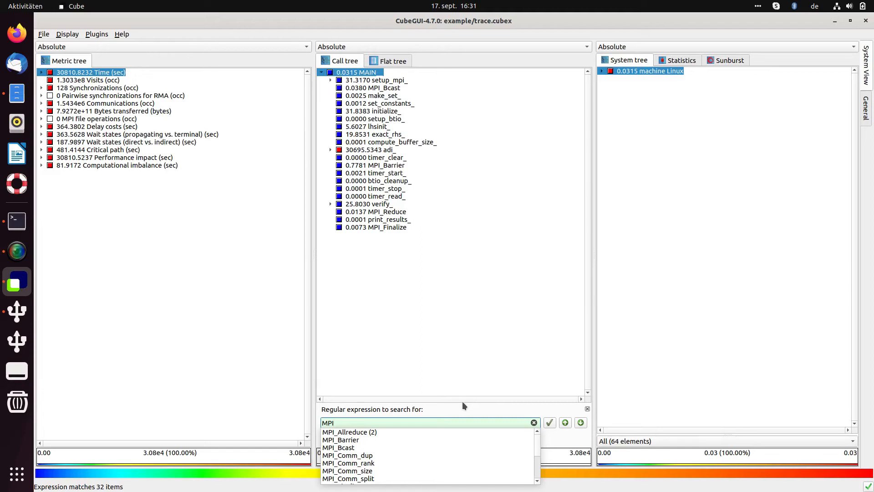
Step: Browse the MPI suggestions, search the call tree for MPI_Irecv, and select its occurrence under copy_faces_
key(Down)
key(Down)
key(Down)
key(Down)
key(Down)
key(Down)
key(Down)
key(Down)
key(Down)
key(Down)
key(Down)
key(Down)
key(Down)
key(Down)
key(Down)
key(Up)
key(Up)
key(Up)
key(Up)
key(Up)
key(Up)
key(Down)
key(Down)
key(Down)
key(Down)
key(Down)
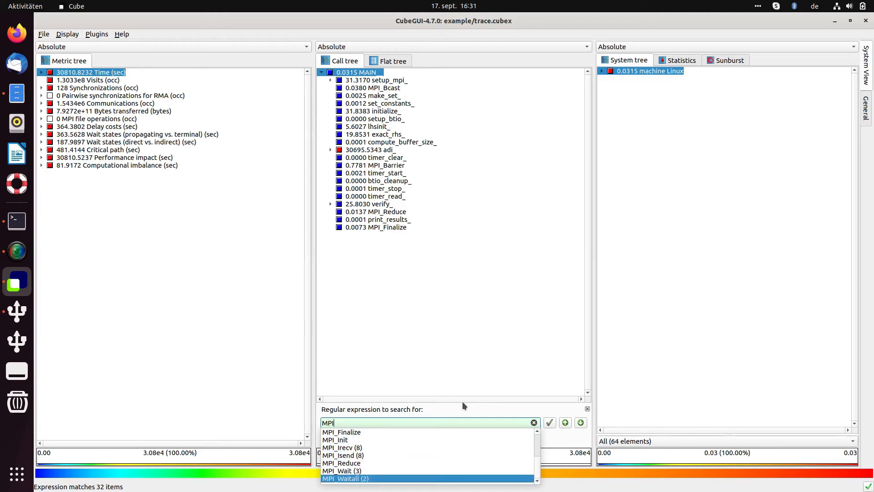
key(Down)
key(Down)
key(Down)
key(Down)
key(Down)
key(Down)
key(Down)
key(Down)
key(Down)
key(Down)
key(Down)
key(Down)
key(Down)
key(Up)
key(Down)
key(Up)
key(Up)
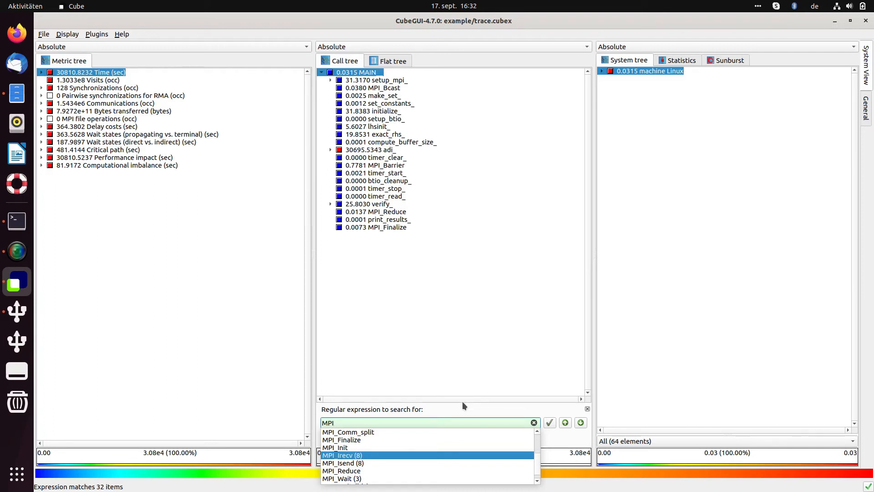
key(Return)
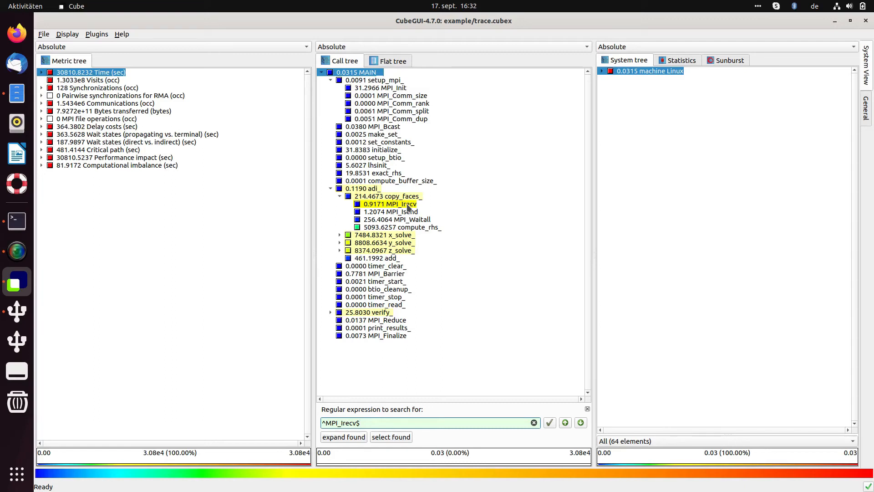
click(408, 206)
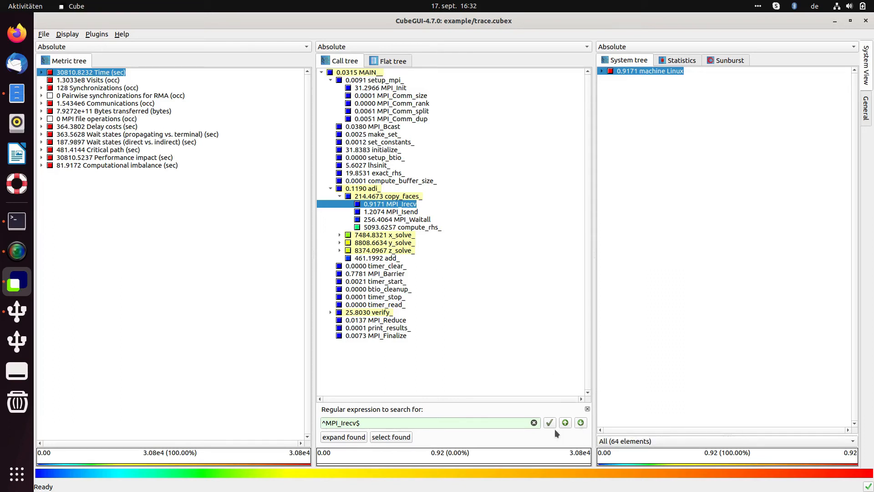
Step: Step through the next two found MPI_Irecv items, ending on the occurrence under x_receive_backsub_info_
click(581, 423)
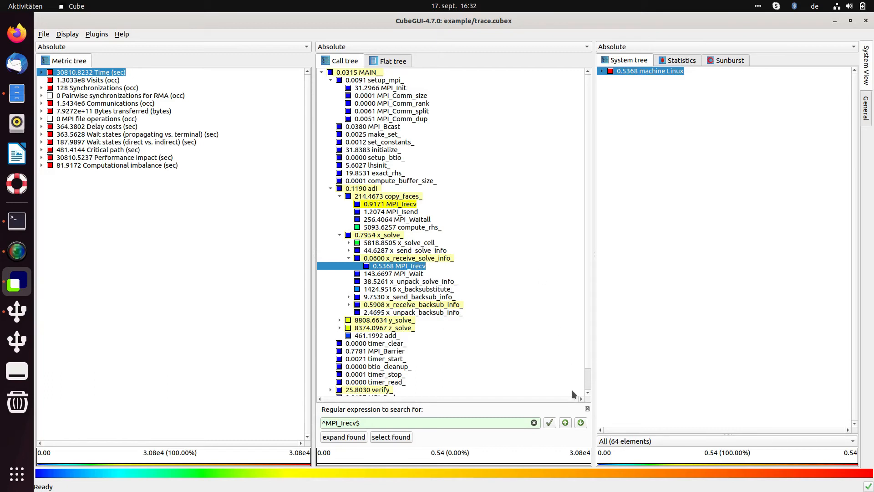
click(581, 422)
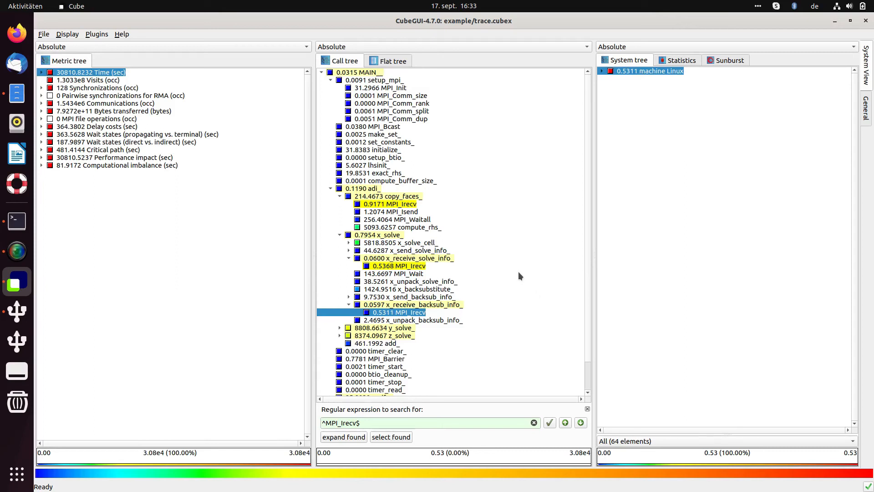
Step: Expand all found MPI_Irecv items in the call tree and look through the highlighted occurrences
scroll(519, 271, down, 2)
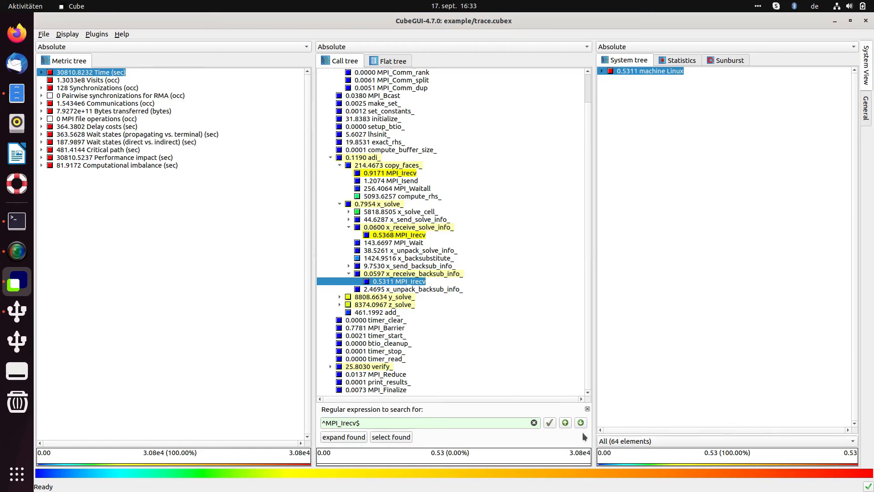
click(343, 437)
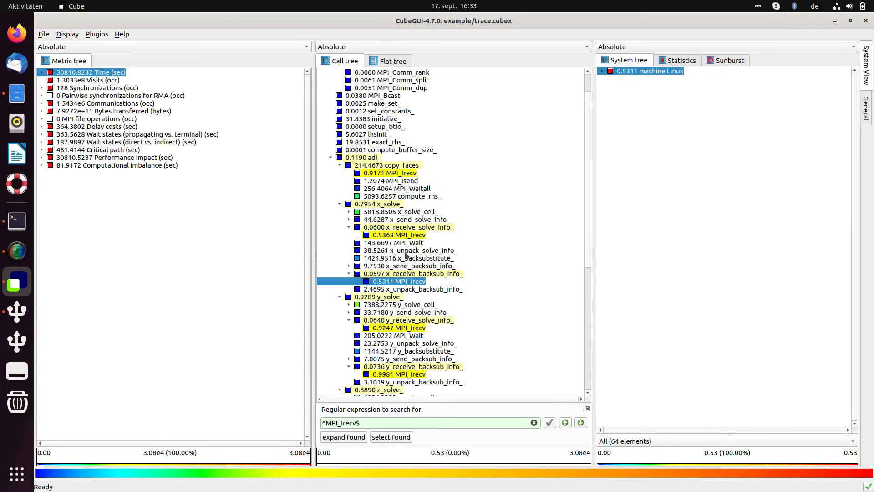
scroll(407, 253, down, 8)
scroll(407, 253, down, 2)
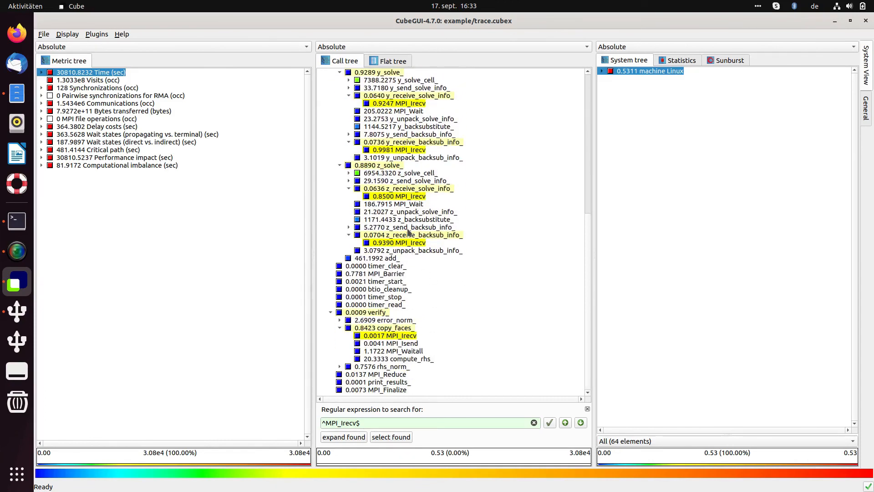
scroll(458, 184, up, 5)
scroll(471, 187, up, 3)
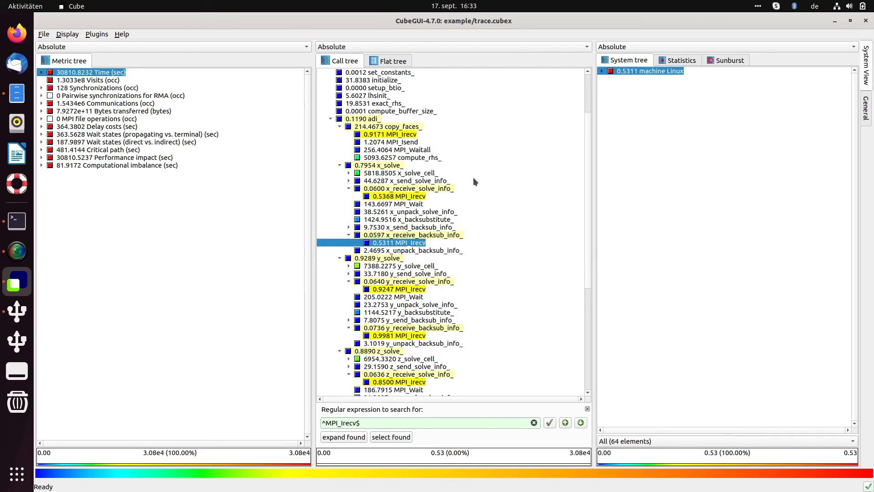
Step: Add the MPI_Irecv occurrences under x_receive_solve_info_, adi_'s copy_faces_ and y_receive_solve_info_ to the current call tree selection
ctrl+click(404, 199)
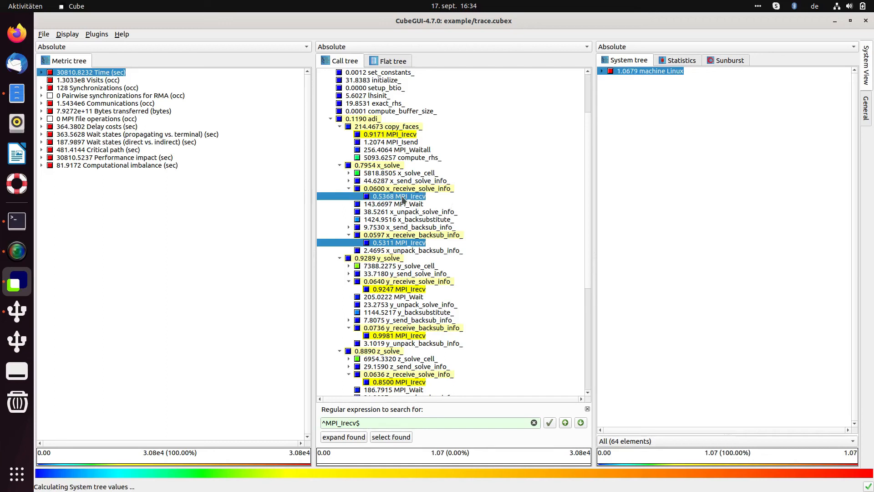
ctrl+click(399, 128)
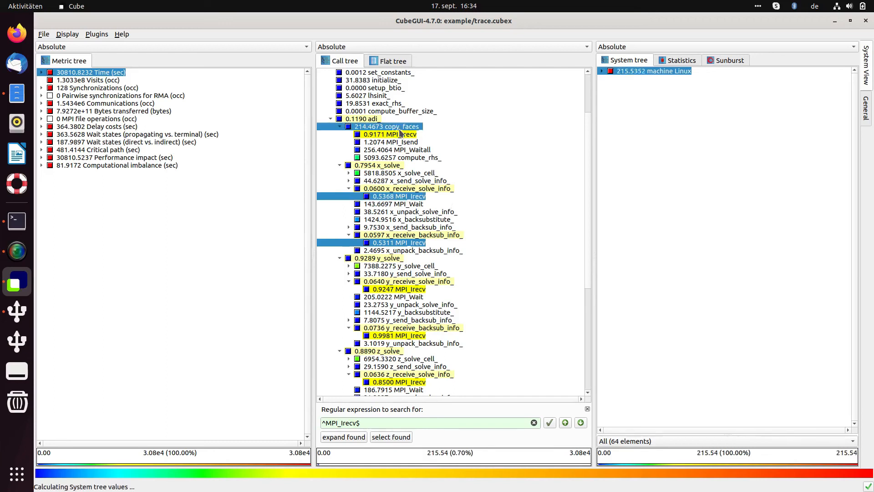
ctrl+click(399, 128)
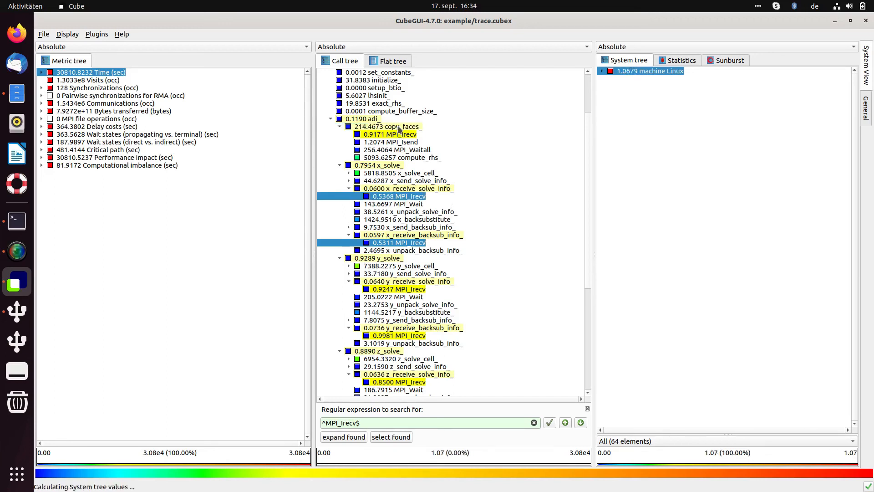
ctrl+click(394, 134)
ctrl+click(395, 290)
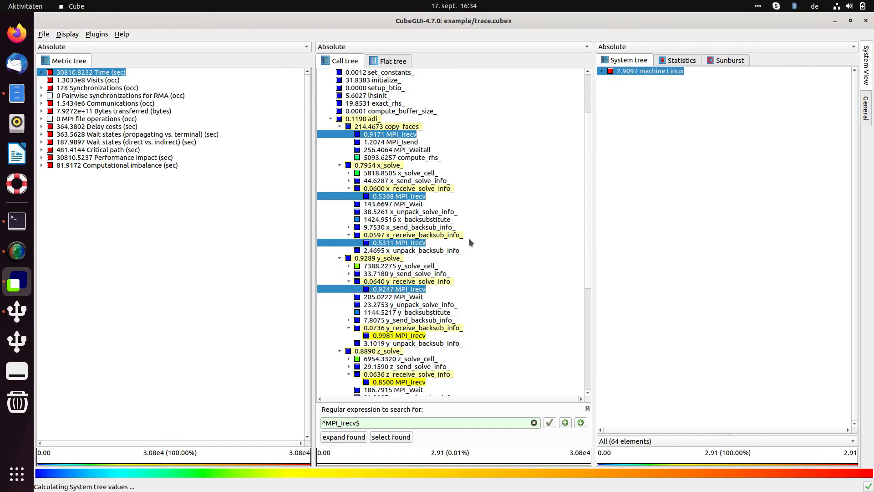
Step: Select all found MPI_Irecv items in the call tree at once and review the selection
scroll(505, 198, down, 7)
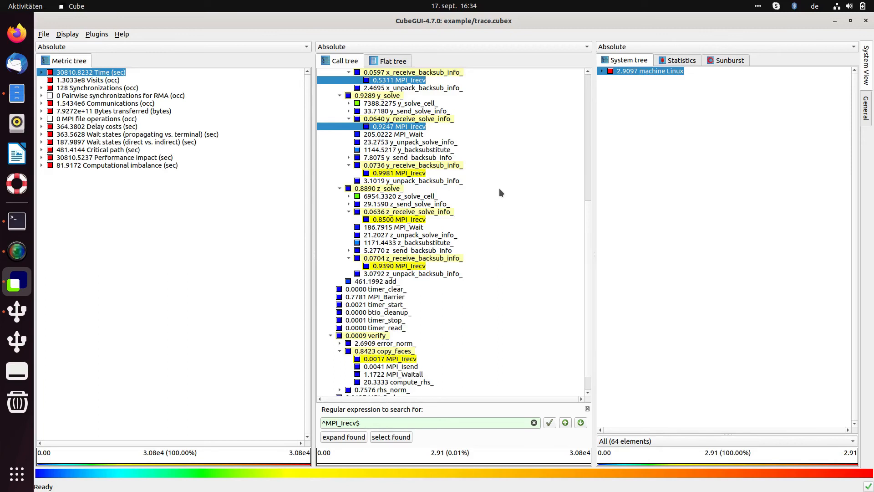
scroll(468, 219, up, 4)
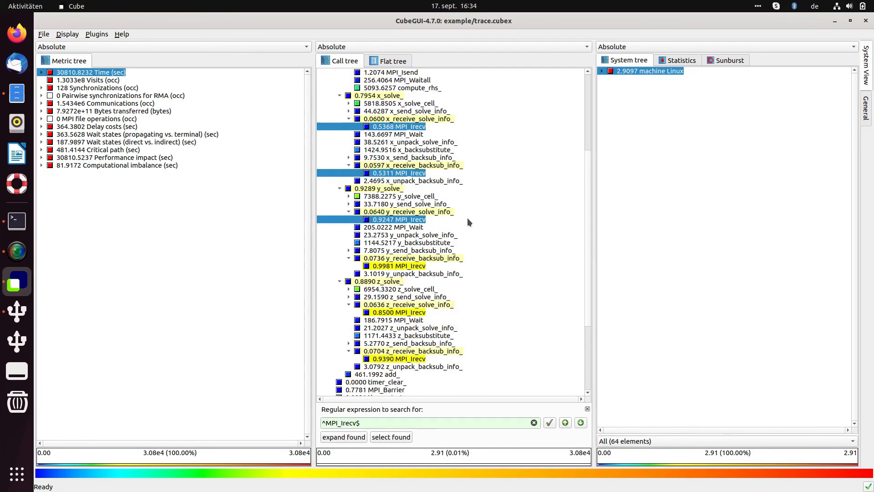
scroll(477, 217, up, 2)
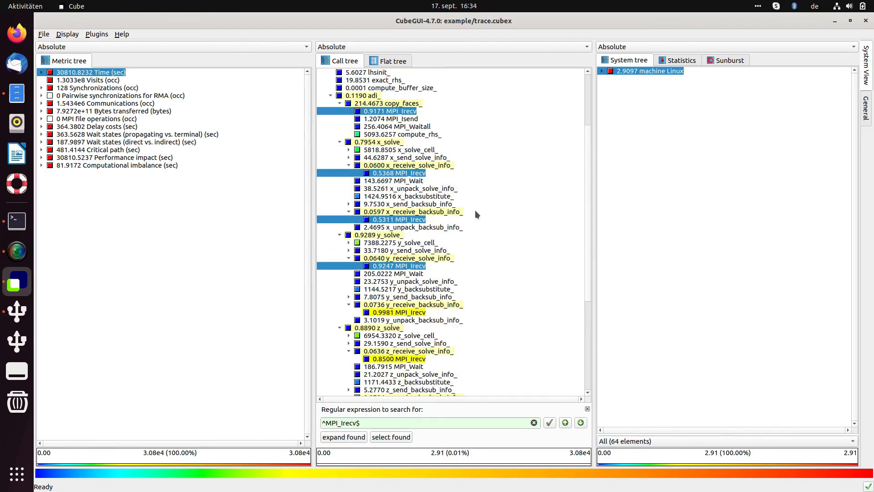
scroll(476, 212, down, 5)
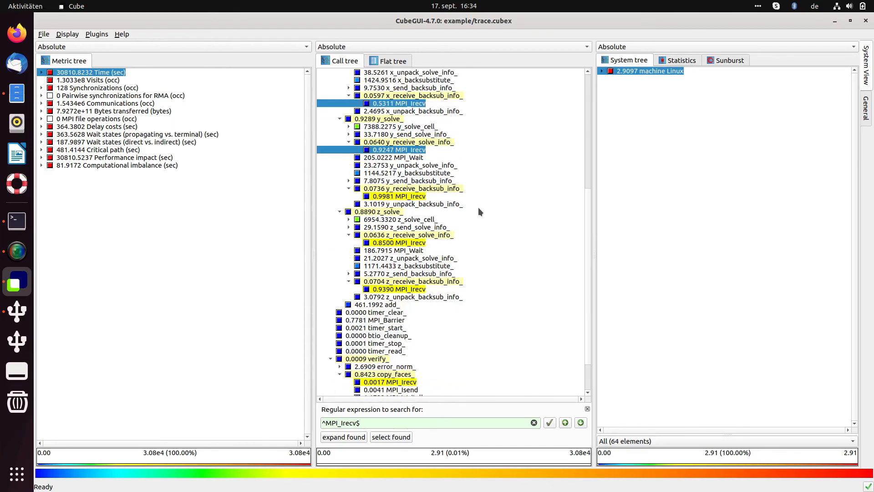
click(391, 437)
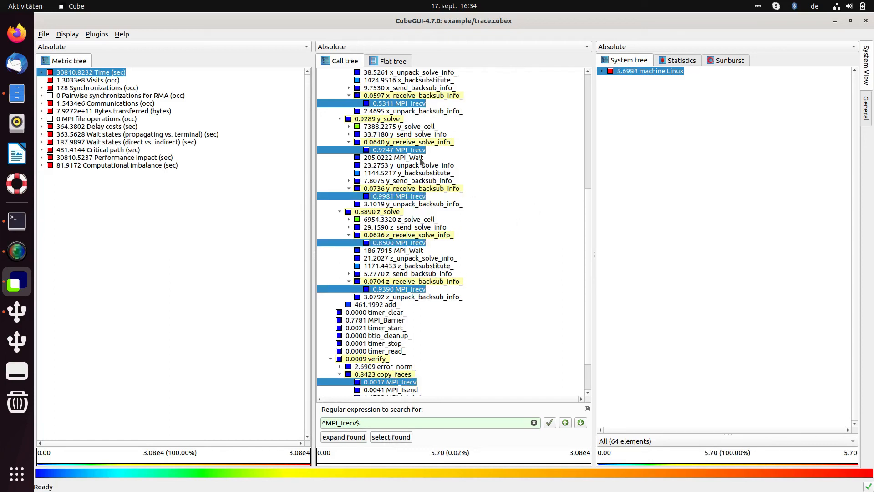
scroll(421, 230, up, 4)
scroll(420, 232, up, 1)
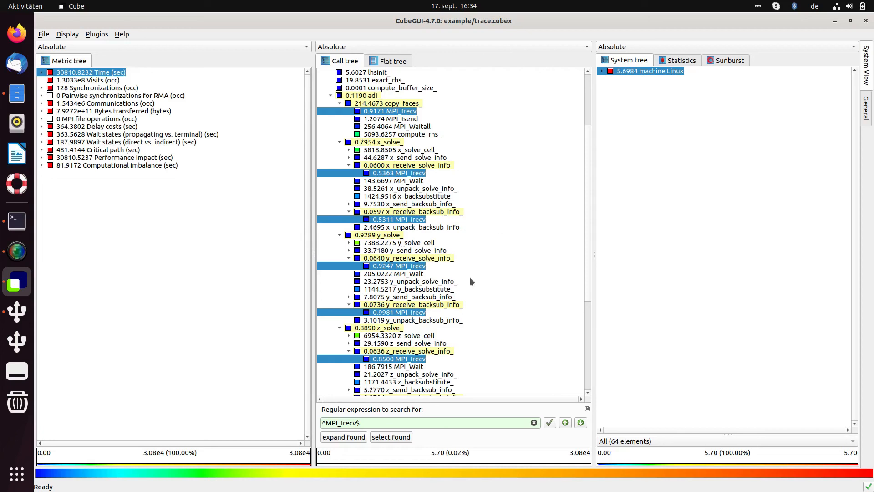
Step: Select only x_backsubstitute_ under x_solve_ and clear the highlighting of the found items
click(454, 195)
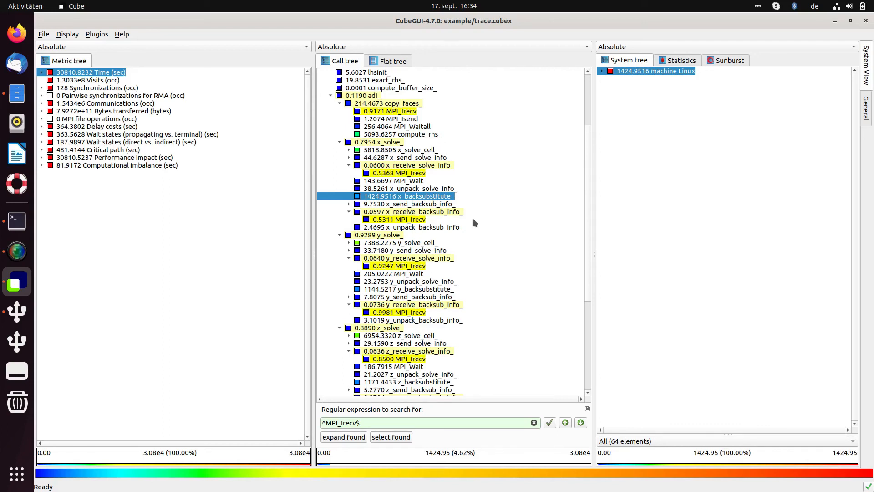
right_click(465, 196)
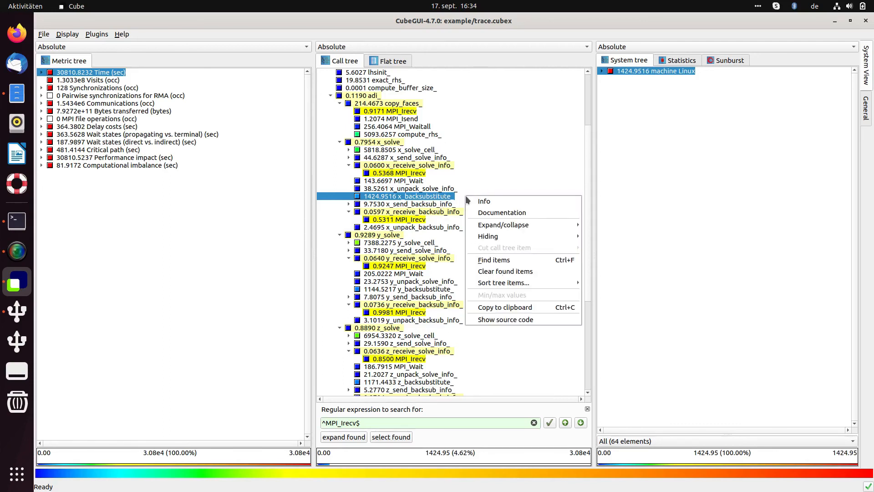
click(505, 272)
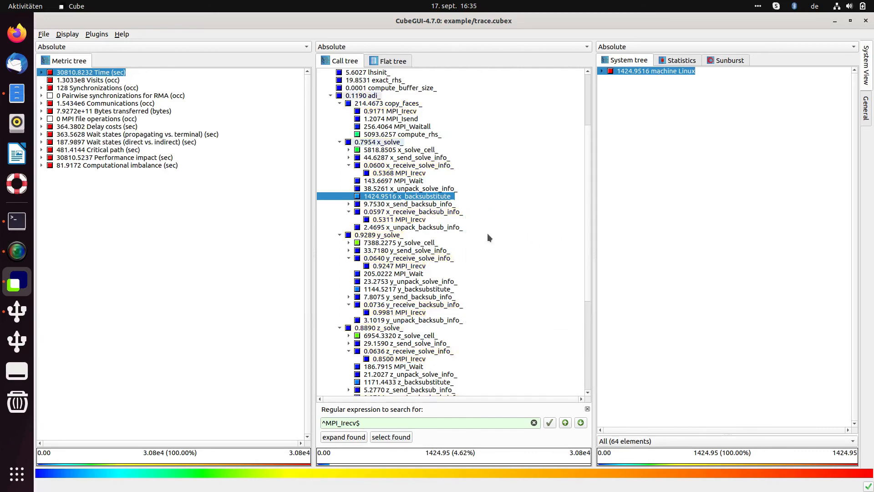